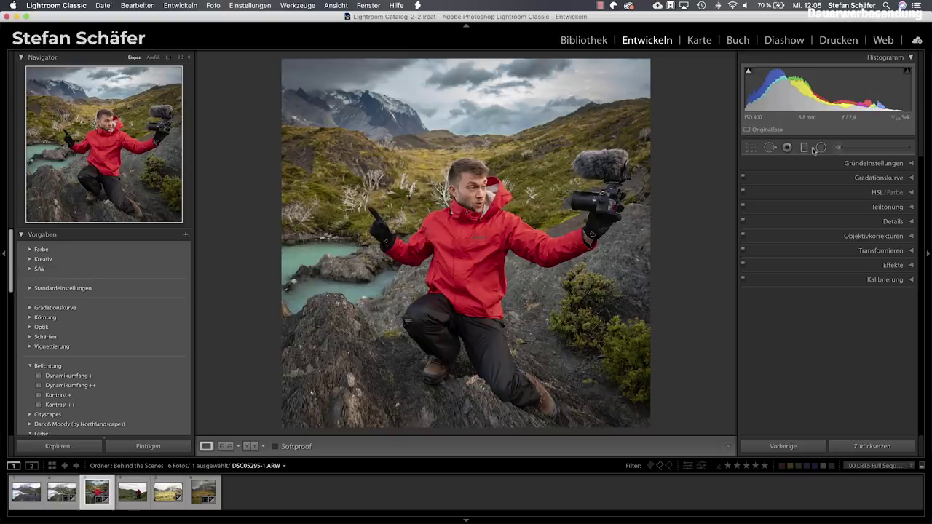
Enlarge the Adjustment Brush to size 13, then exit brush mode
{"action": "left_click", "coordinate": [839, 148]}
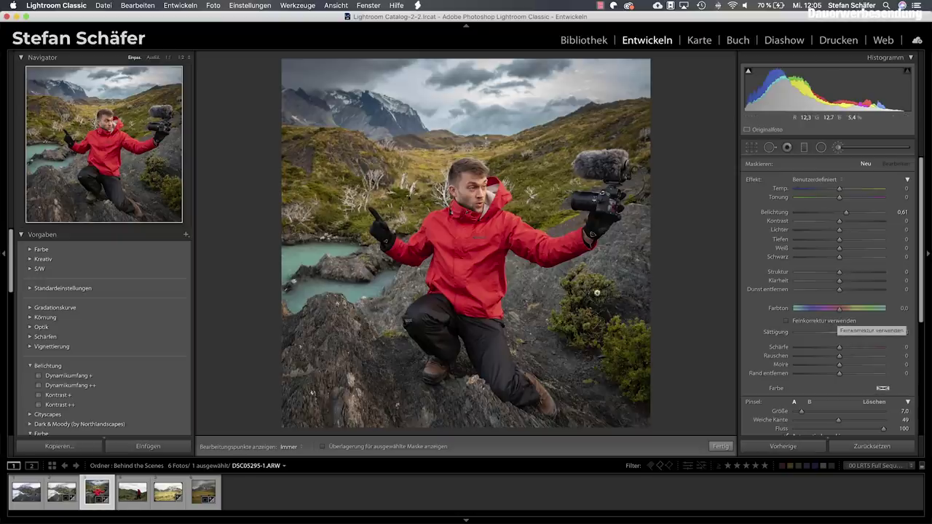
{"action": "scroll", "coordinate": [477, 267], "scroll_direction": "up", "scroll_amount": 3}
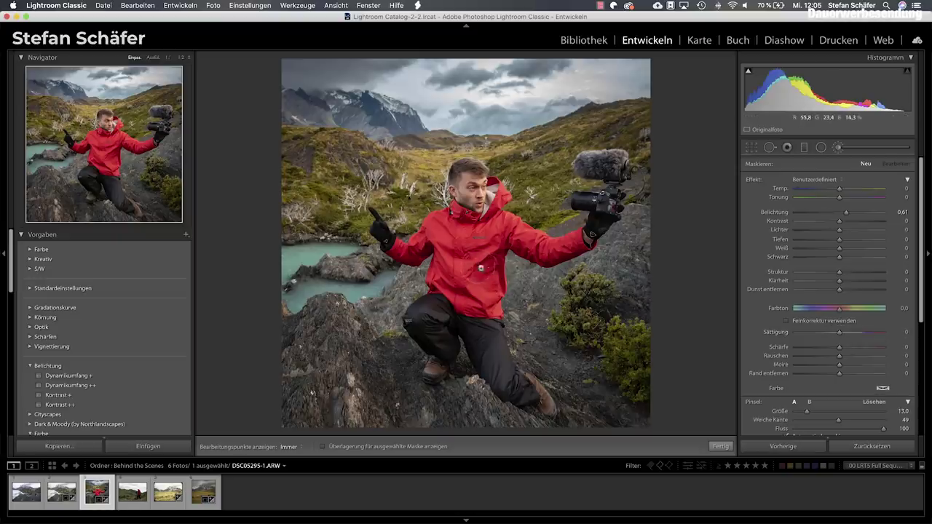
{"action": "scroll", "coordinate": [772, 342], "scroll_direction": "down", "scroll_amount": 2}
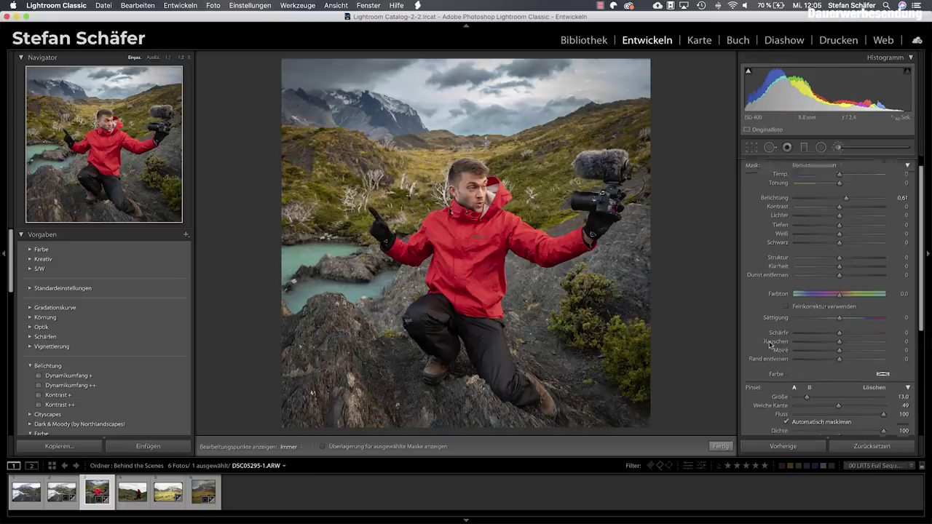
Review the HSL/Color panel and reactivate the Adjustment Brush at exposure 0.61, size 13
{"action": "key", "text": "d"}
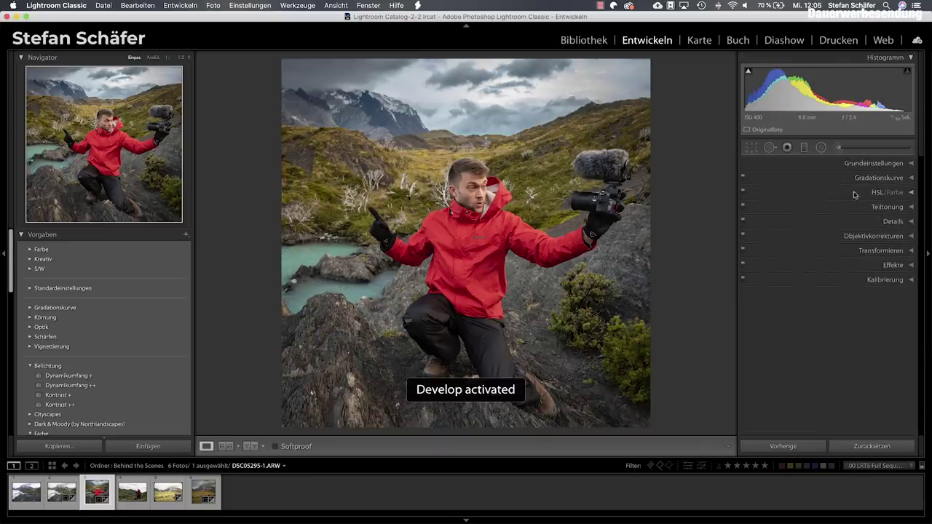
{"action": "left_click", "coordinate": [875, 193]}
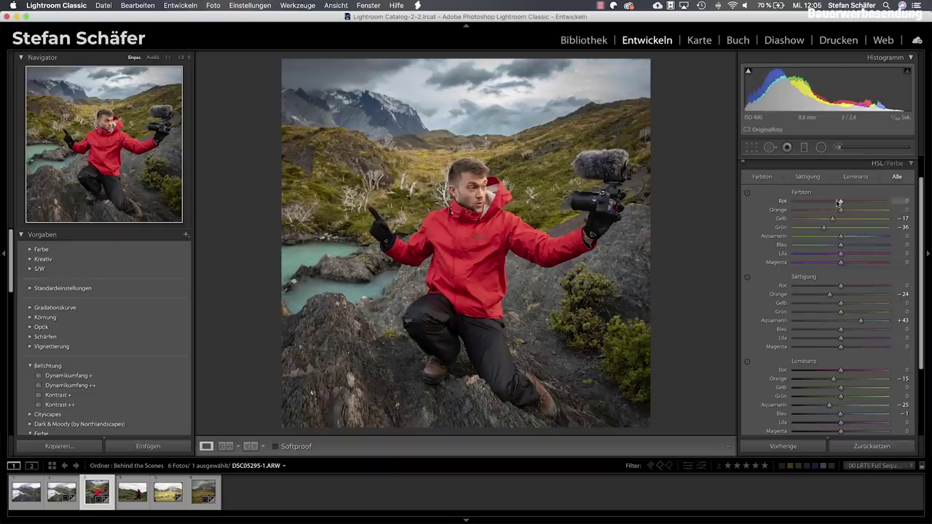
{"action": "key", "text": "k"}
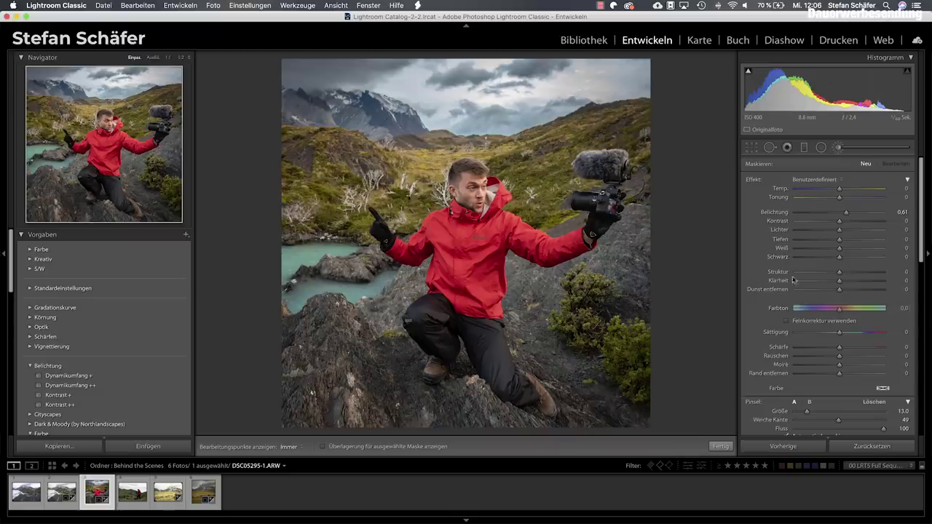
Paint the brush mask up the red jacket and over the hood beside the face
{"action": "scroll", "coordinate": [818, 397], "scroll_direction": "down", "scroll_amount": 3}
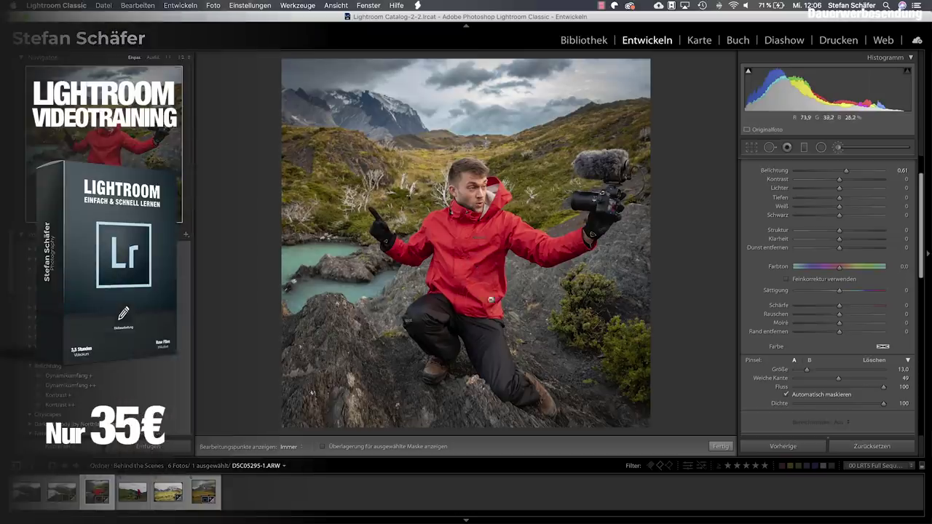
{"action": "key", "text": "h"}
{"action": "mouse_move", "coordinate": [488, 309]}
{"action": "left_mouse_down"}
{"action": "mouse_move", "coordinate": [486, 273]}
{"action": "mouse_move", "coordinate": [503, 242]}
{"action": "mouse_move", "coordinate": [536, 254]}
{"action": "mouse_move", "coordinate": [588, 239]}
{"action": "left_mouse_up"}
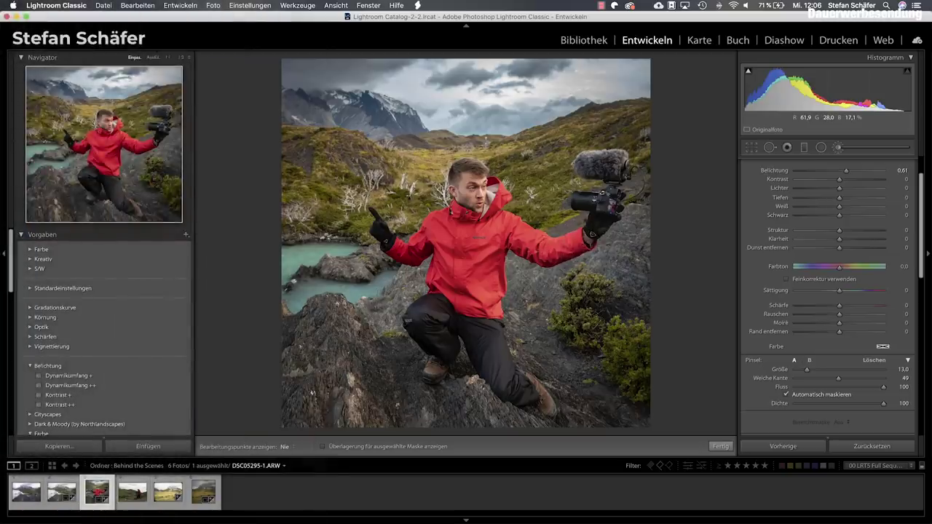
{"action": "mouse_move", "coordinate": [484, 212]}
{"action": "left_mouse_down"}
{"action": "mouse_move", "coordinate": [503, 200]}
{"action": "mouse_move", "coordinate": [497, 182]}
{"action": "left_mouse_up"}
{"action": "key", "text": "h"}
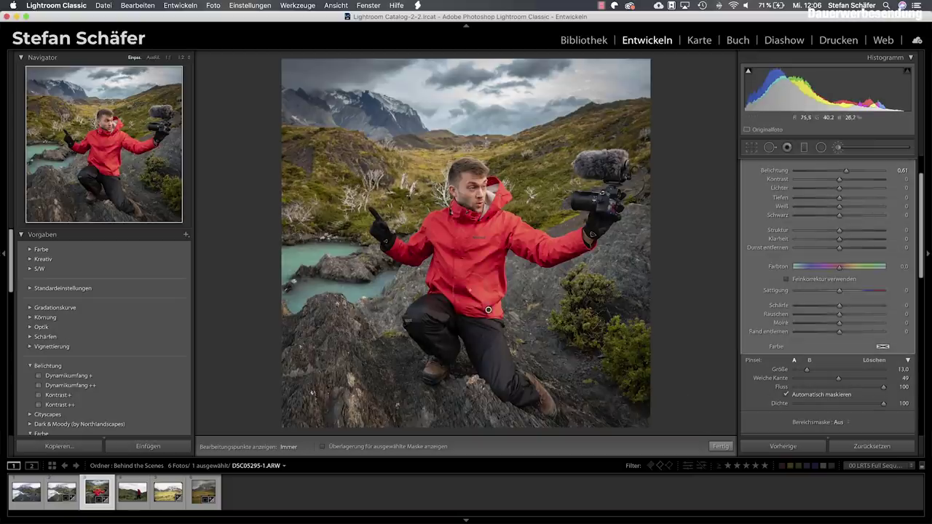
Extend the mask across the jacket chest and along the hem, checking the edit pins
{"action": "key", "text": "h"}
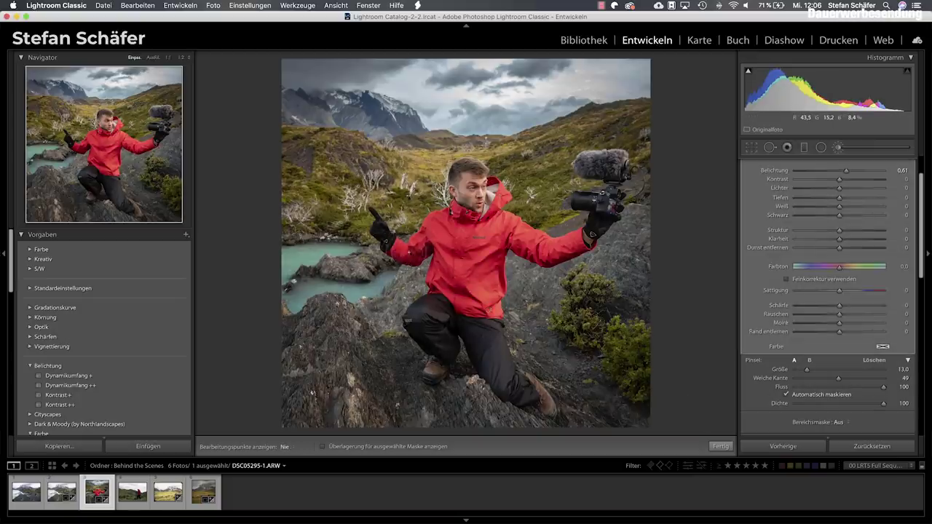
{"action": "left_click_drag", "start_coordinate": [477, 233], "coordinate": [477, 217]}
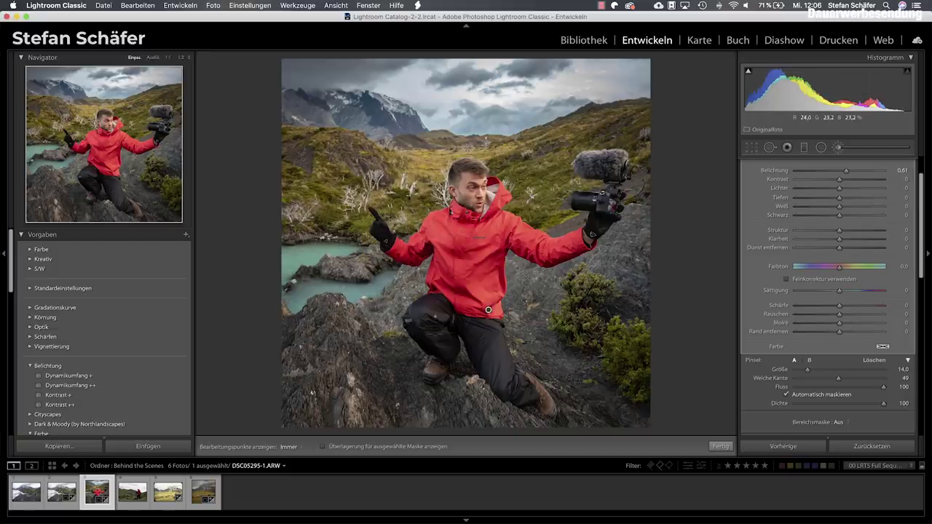
{"action": "left_click_drag", "start_coordinate": [488, 309], "coordinate": [459, 271]}
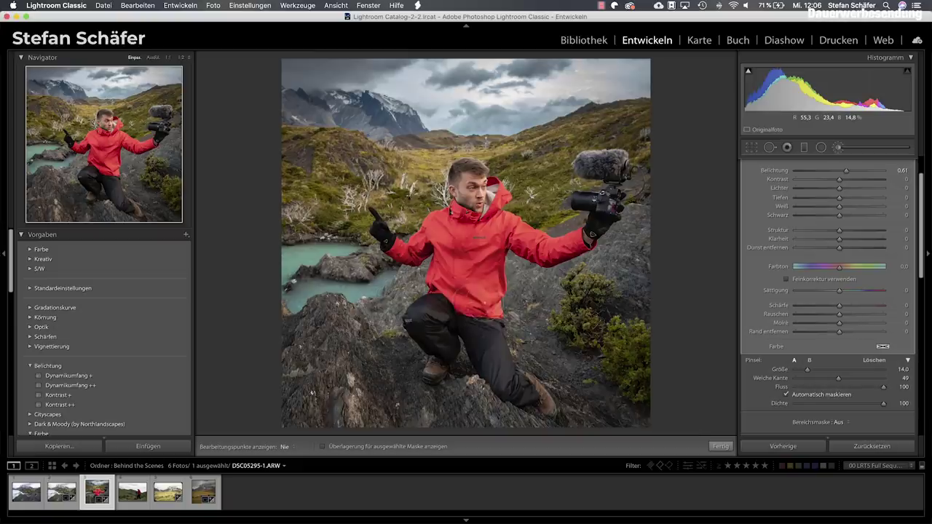
{"action": "key", "text": "h"}
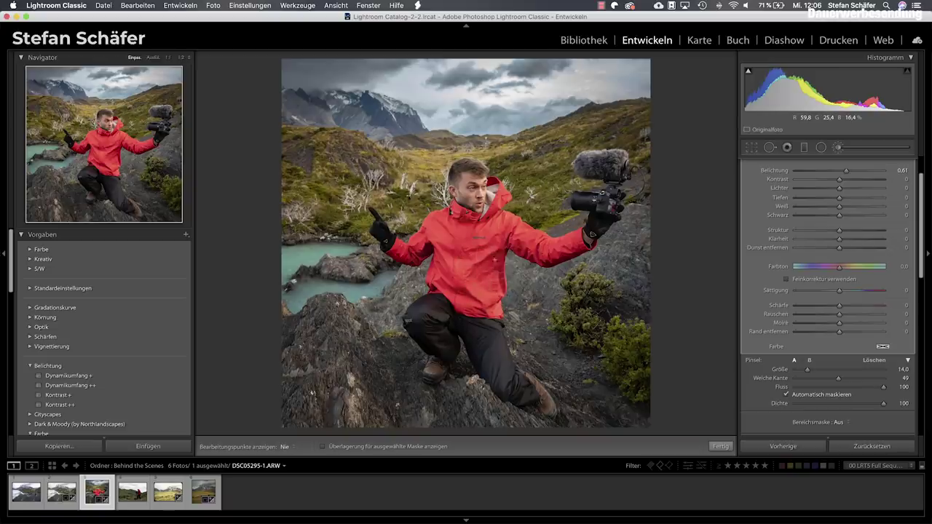
{"action": "key", "text": "h"}
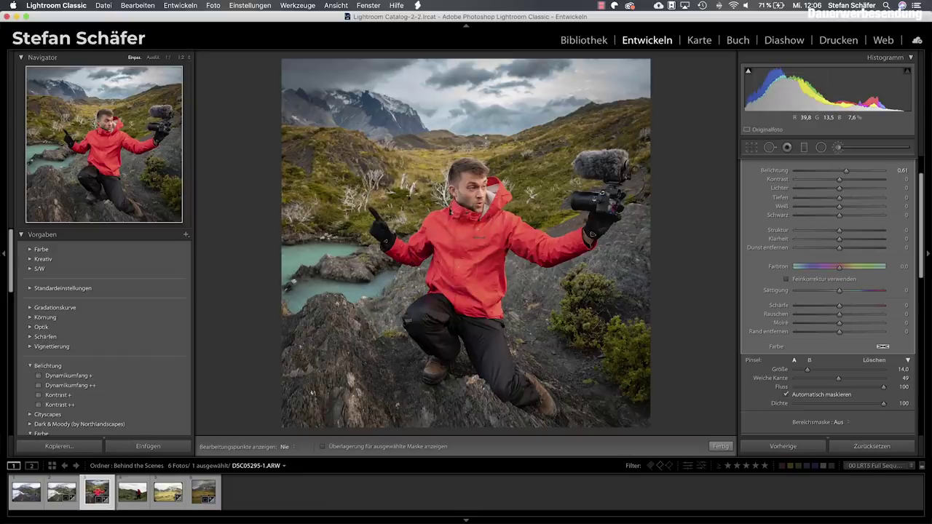
Lower the jacket adjustment's exposure slightly
{"action": "scroll", "coordinate": [849, 220], "scroll_direction": "up", "scroll_amount": 2}
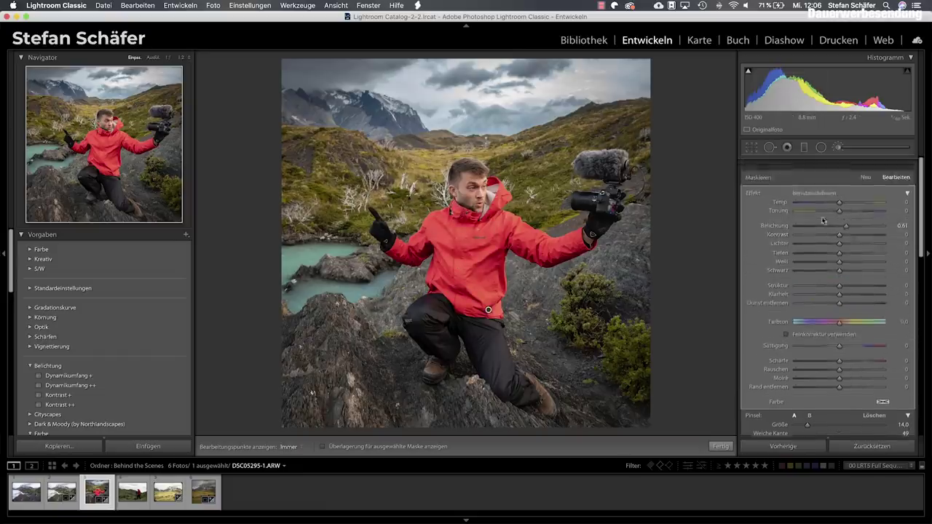
{"action": "left_click_drag", "start_coordinate": [836, 214], "coordinate": [846, 216]}
{"action": "scroll", "coordinate": [819, 381], "scroll_direction": "down", "scroll_amount": 2}
{"action": "scroll", "coordinate": [821, 383], "scroll_direction": "down", "scroll_amount": 2}
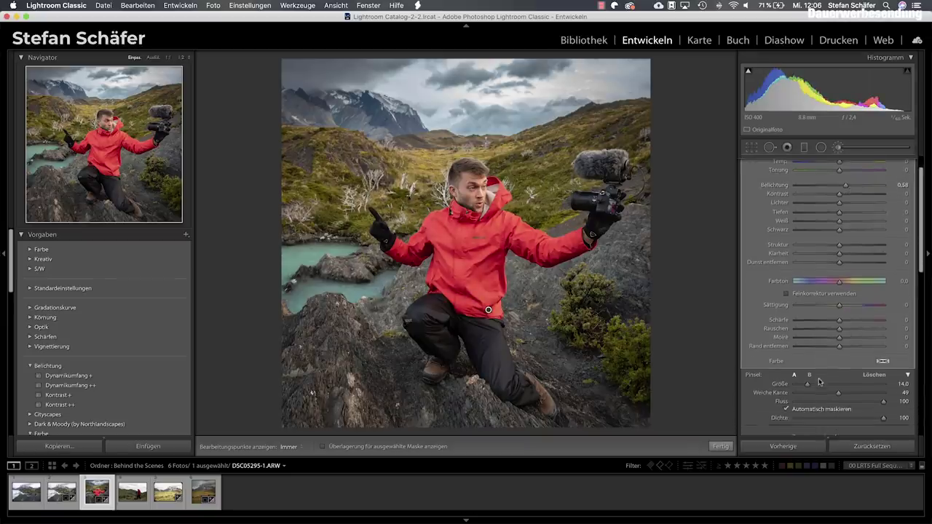
{"action": "scroll", "coordinate": [823, 385], "scroll_direction": "down", "scroll_amount": 2}
{"action": "scroll", "coordinate": [830, 385], "scroll_direction": "down", "scroll_amount": 1}
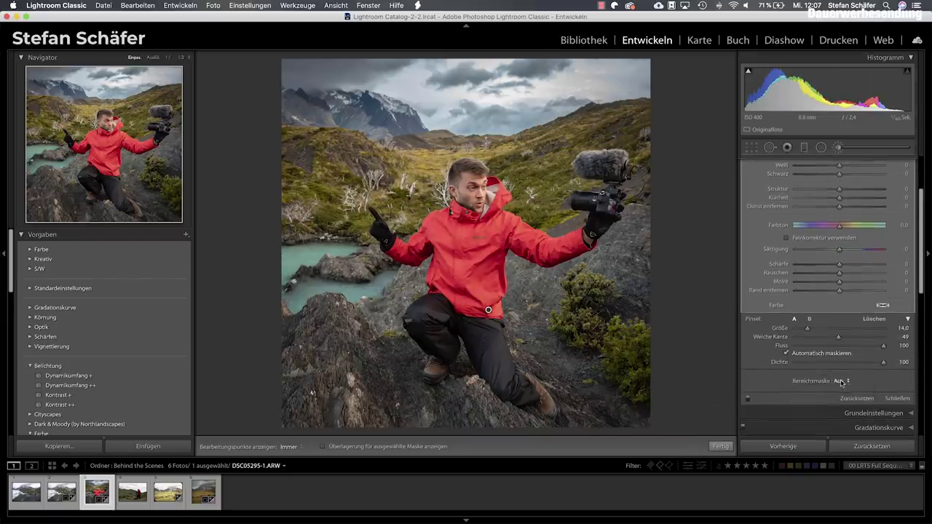
Set the range mask to Color and sample the red jacket fabric with the eyedropper
{"action": "left_click", "coordinate": [841, 382]}
{"action": "left_click", "coordinate": [841, 388]}
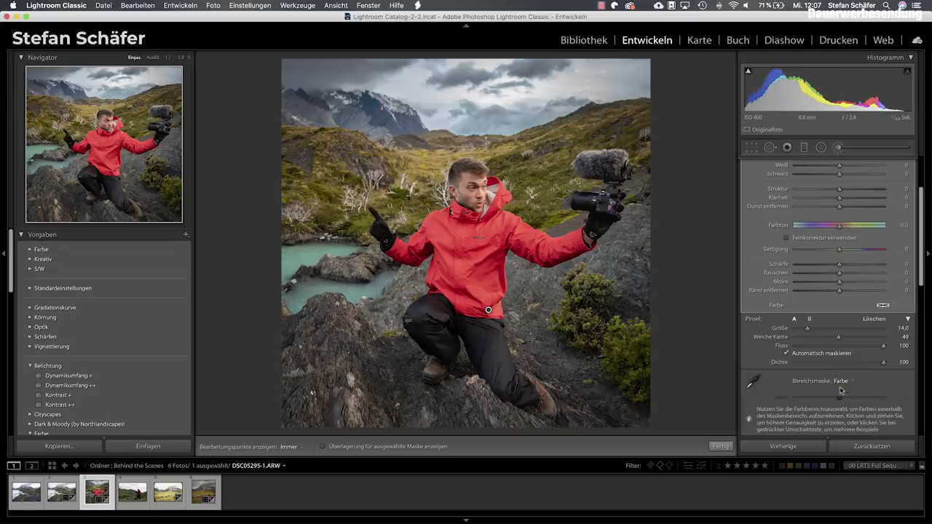
{"action": "left_click", "coordinate": [757, 374]}
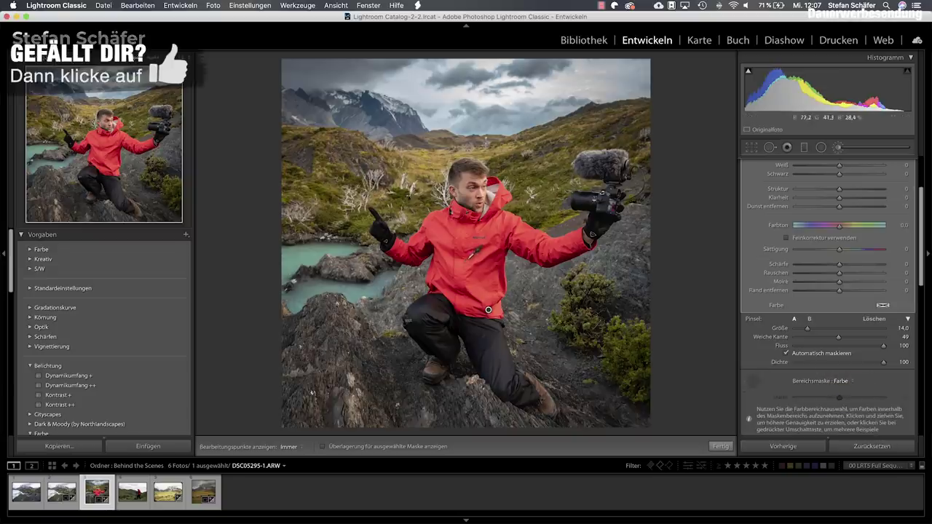
{"action": "left_click_drag", "start_coordinate": [467, 259], "coordinate": [498, 281]}
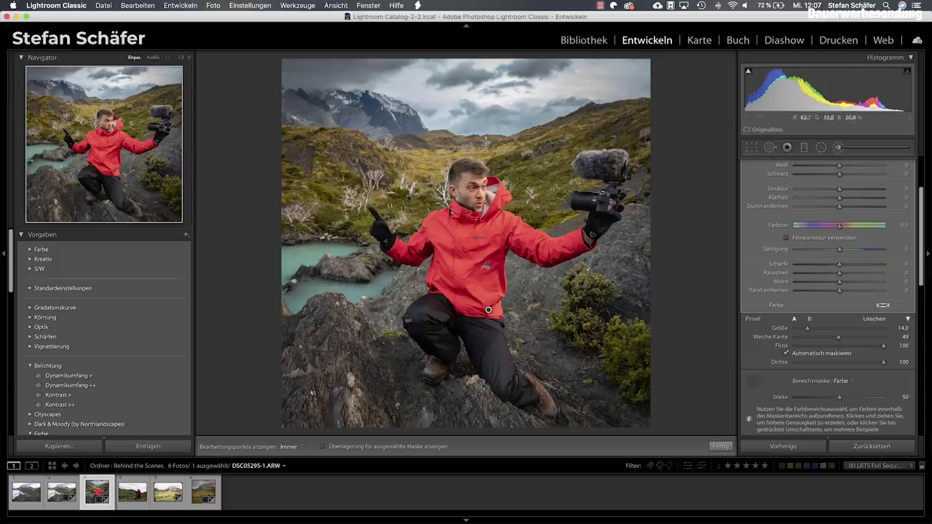
{"action": "scroll", "coordinate": [827, 286], "scroll_direction": "up", "scroll_amount": 1}
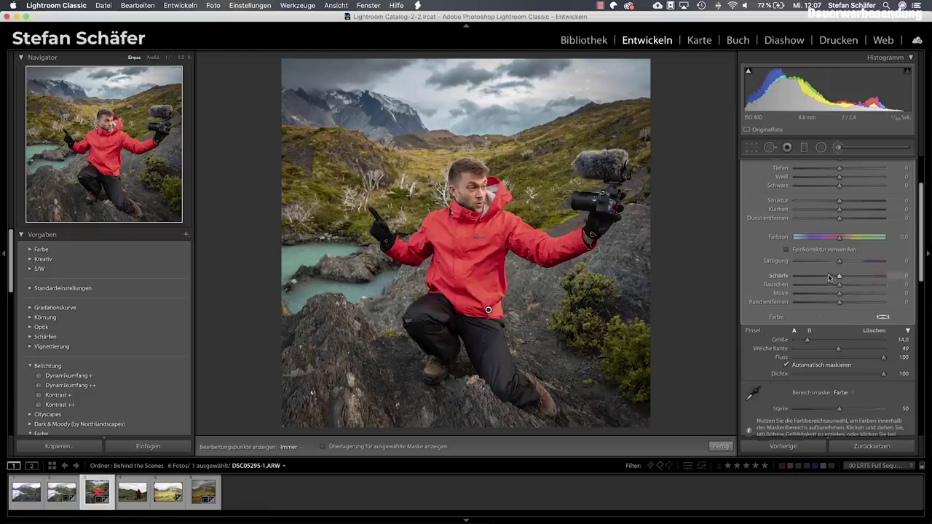
{"action": "scroll", "coordinate": [829, 278], "scroll_direction": "up", "scroll_amount": 4}
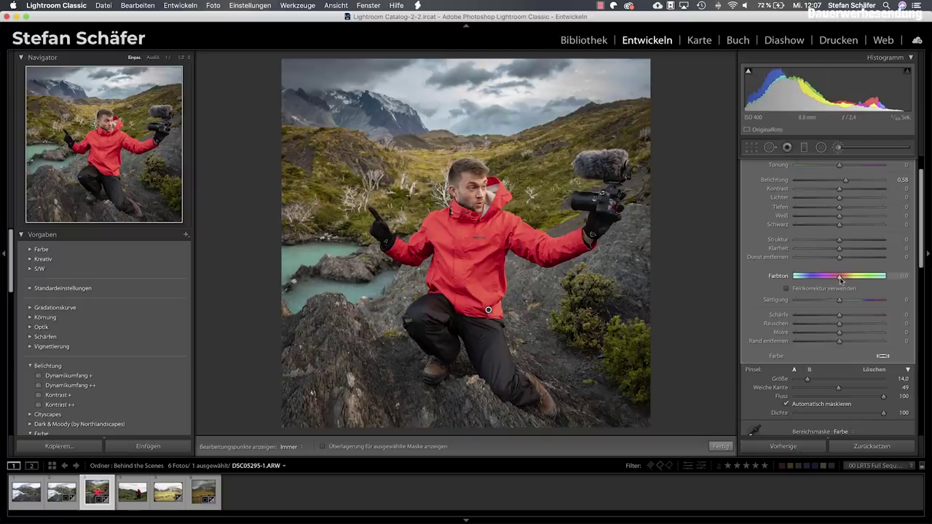
Set the jacket's hue to −178, saturation to −25 and exposure to −0.07, making it teal
{"action": "left_click_drag", "start_coordinate": [839, 279], "coordinate": [803, 283]}
{"action": "left_click_drag", "start_coordinate": [800, 281], "coordinate": [796, 282]}
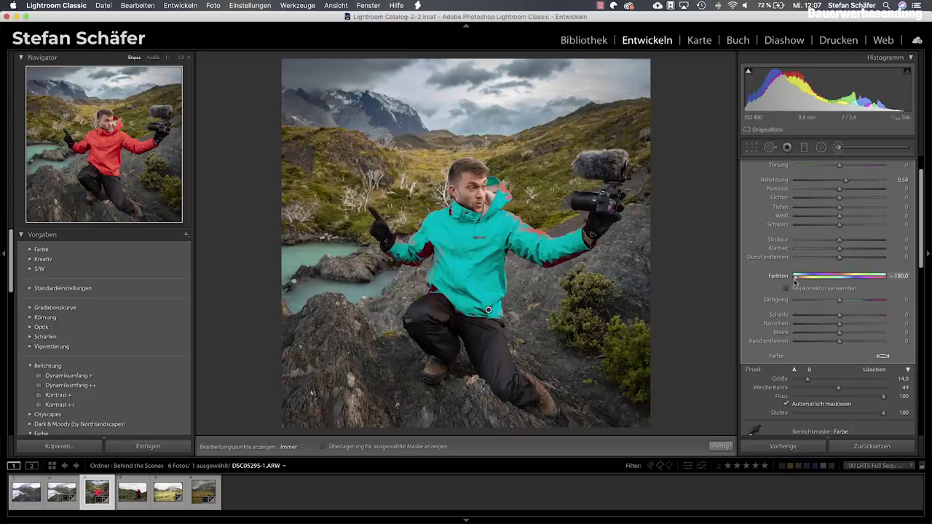
{"action": "left_click_drag", "start_coordinate": [794, 281], "coordinate": [796, 282]}
{"action": "left_click_drag", "start_coordinate": [839, 301], "coordinate": [829, 301]}
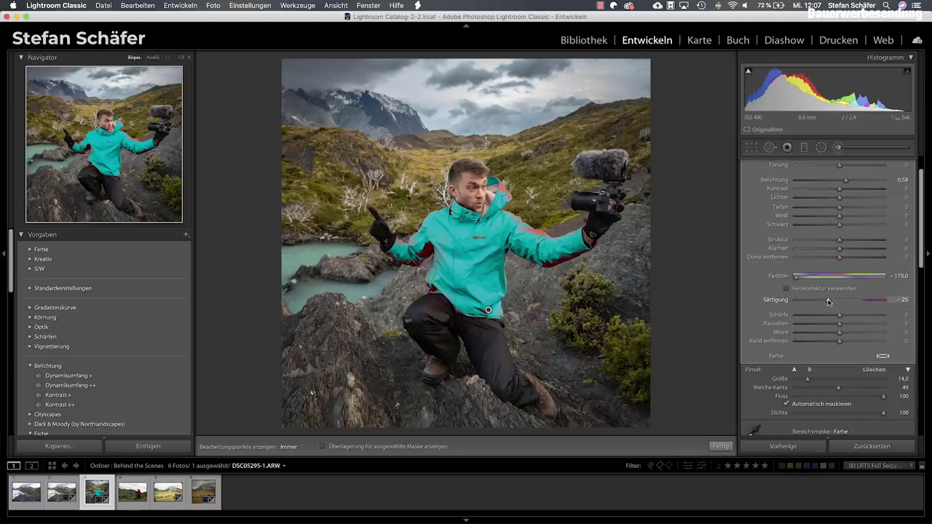
{"action": "left_click_drag", "start_coordinate": [845, 181], "coordinate": [838, 182]}
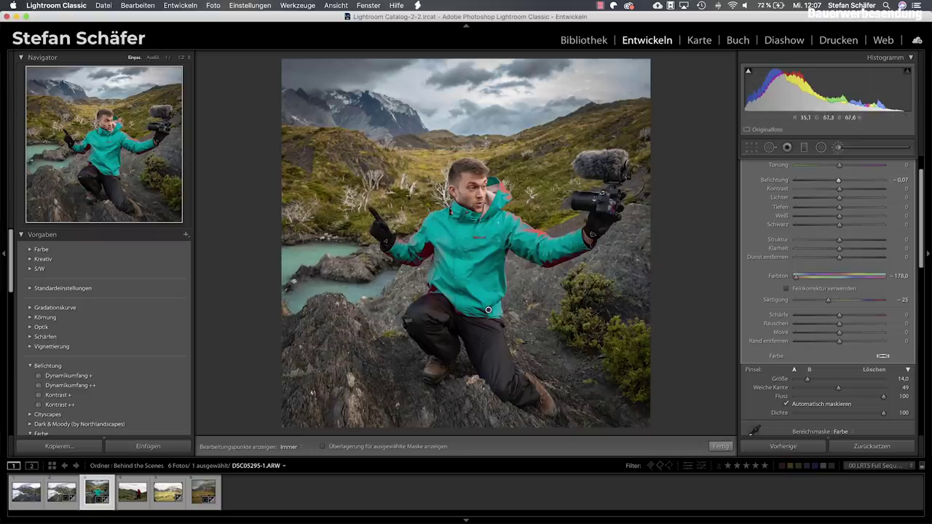
Check the mask with the edit pins, select the jacket pin and switch to the erase brush
{"action": "key", "text": "h"}
{"action": "key", "text": "h"}
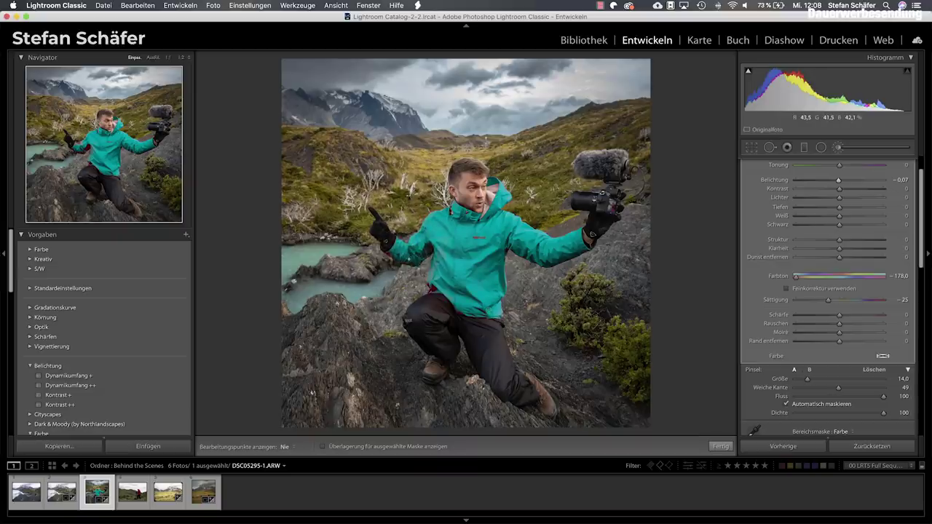
{"action": "key", "text": "h"}
{"action": "key", "text": "h"}
{"action": "key", "text": "h"}
{"action": "left_click", "coordinate": [488, 310]}
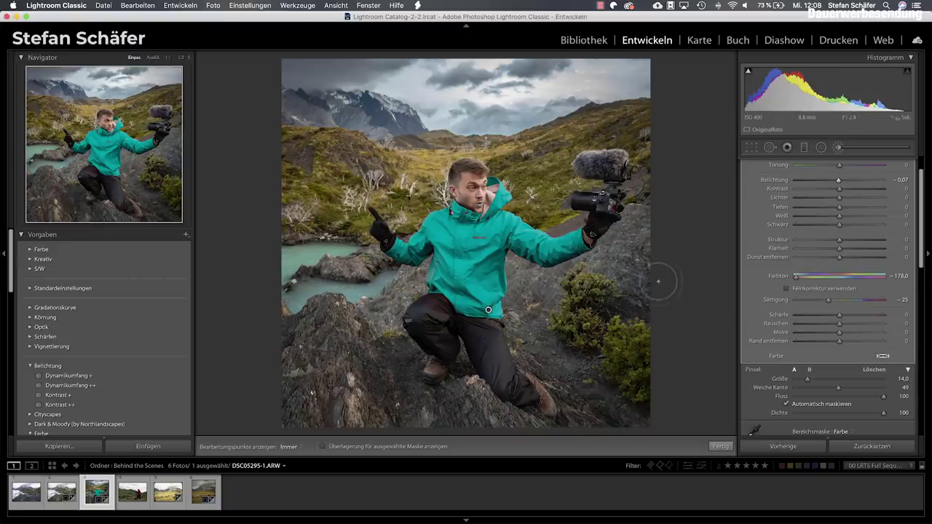
{"action": "key", "text": "alt"}
Swing the jacket hue, turn off Auto Mask and shrink the brush to size 9.0
{"action": "left_click_drag", "start_coordinate": [800, 281], "coordinate": [856, 282]}
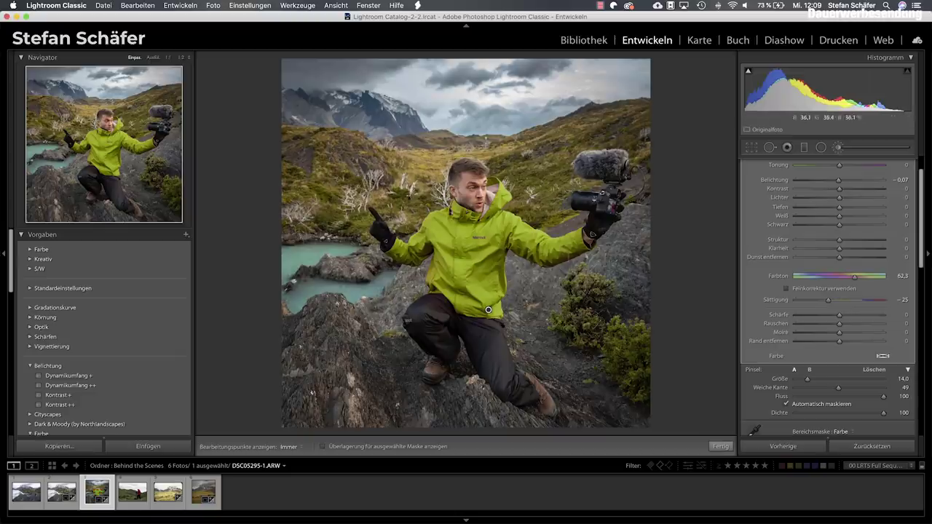
{"action": "key", "text": "h"}
{"action": "key", "text": "h"}
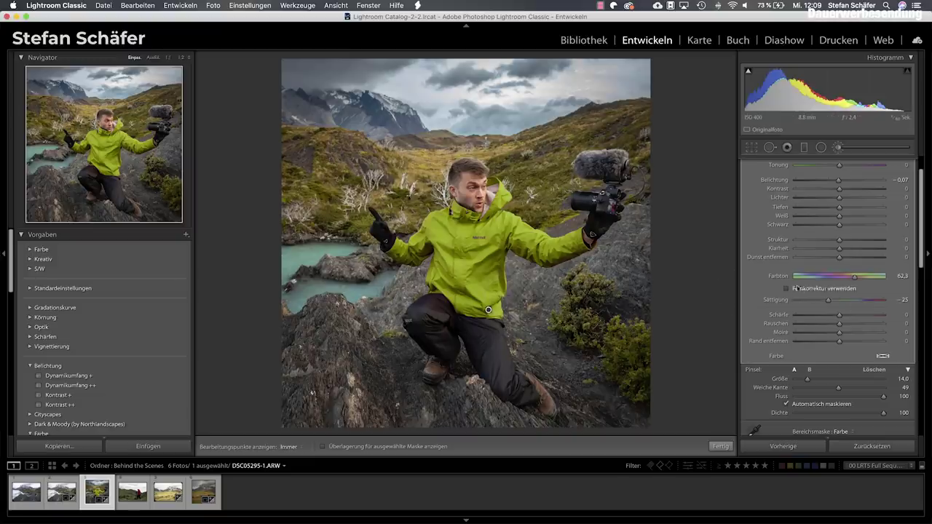
{"action": "left_click", "coordinate": [786, 403]}
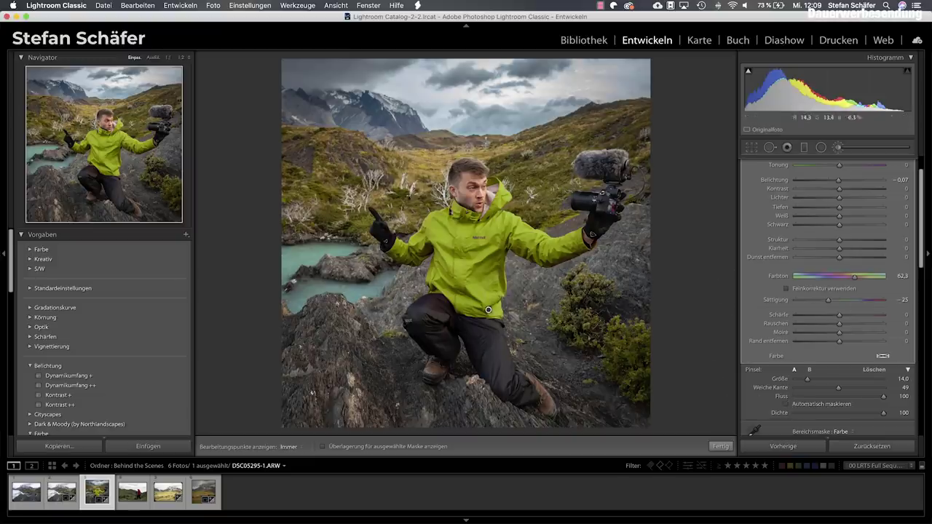
{"action": "key", "text": "h"}
{"action": "key", "text": "h"}
{"action": "key", "text": "bracketleft"}
{"action": "key", "text": "bracketleft"}
Enable fine adjustment and nudge the jacket hue to about 62.9
{"action": "left_click_drag", "start_coordinate": [856, 278], "coordinate": [855, 278]}
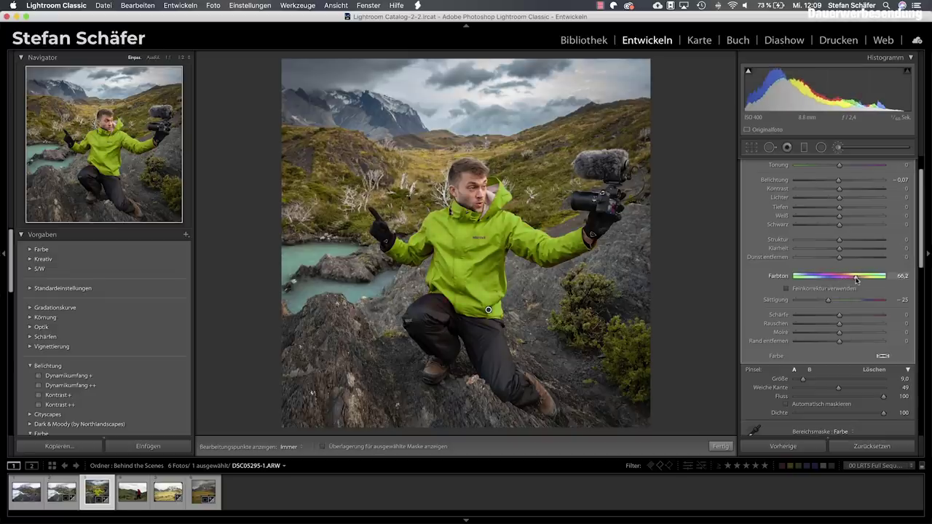
{"action": "left_click", "coordinate": [786, 290]}
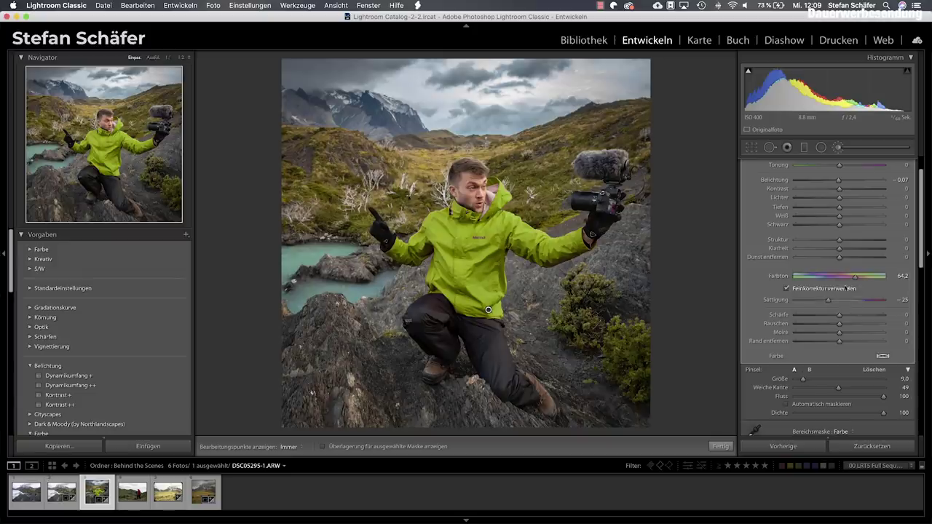
{"action": "left_click_drag", "start_coordinate": [857, 278], "coordinate": [854, 282]}
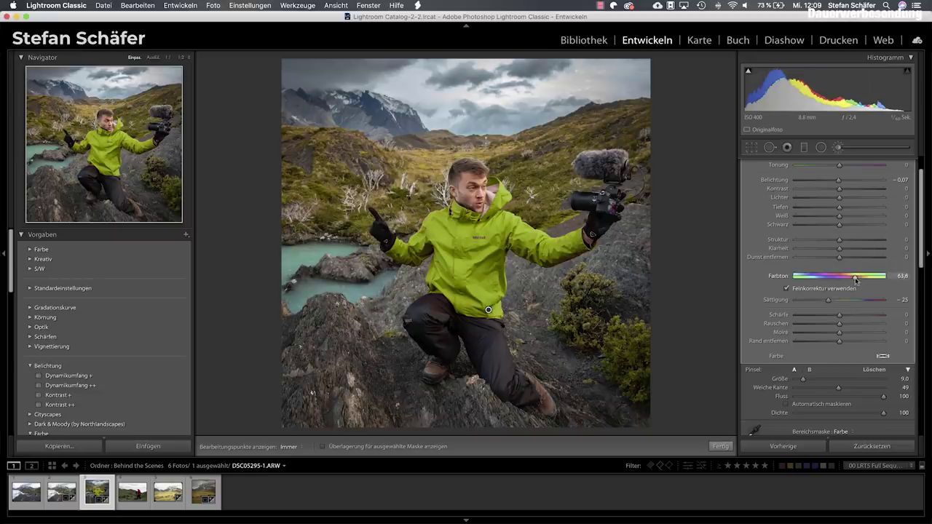
{"action": "left_click_drag", "start_coordinate": [860, 281], "coordinate": [855, 280]}
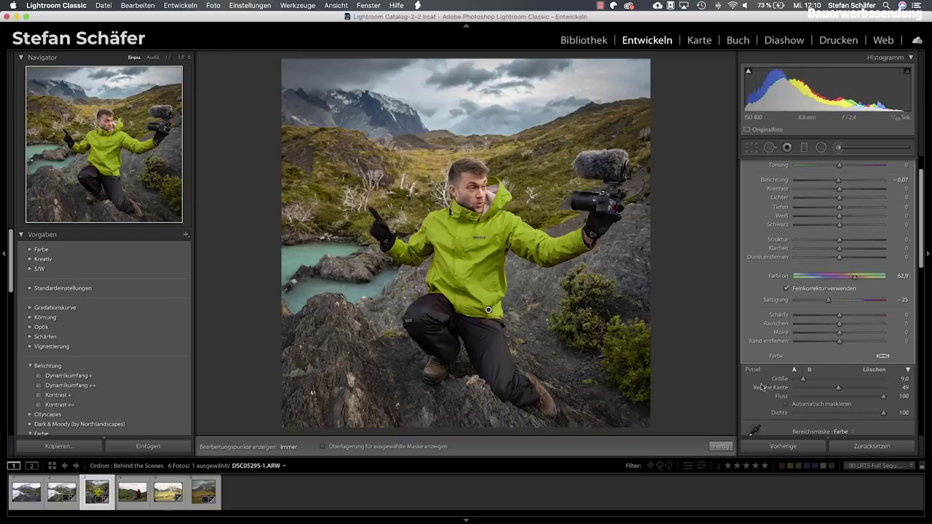
Toggle the jacket recolour off and on to compare, then raise the range mask amount to 100
{"action": "scroll", "coordinate": [762, 393], "scroll_direction": "down", "scroll_amount": 3}
{"action": "scroll", "coordinate": [757, 411], "scroll_direction": "down", "scroll_amount": 1}
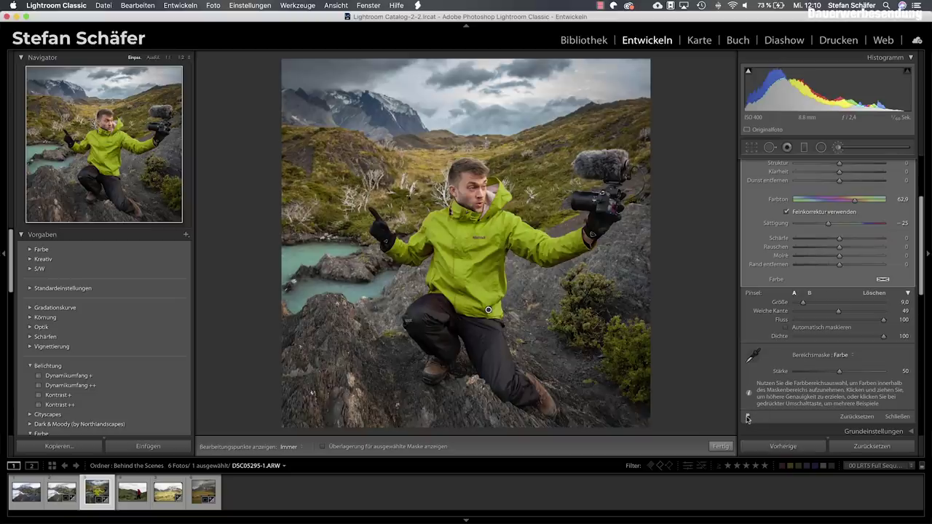
{"action": "left_click", "coordinate": [746, 419]}
{"action": "left_click", "coordinate": [746, 419]}
{"action": "left_click", "coordinate": [747, 418]}
{"action": "left_click", "coordinate": [746, 418]}
{"action": "left_click_drag", "start_coordinate": [840, 372], "coordinate": [897, 375]}
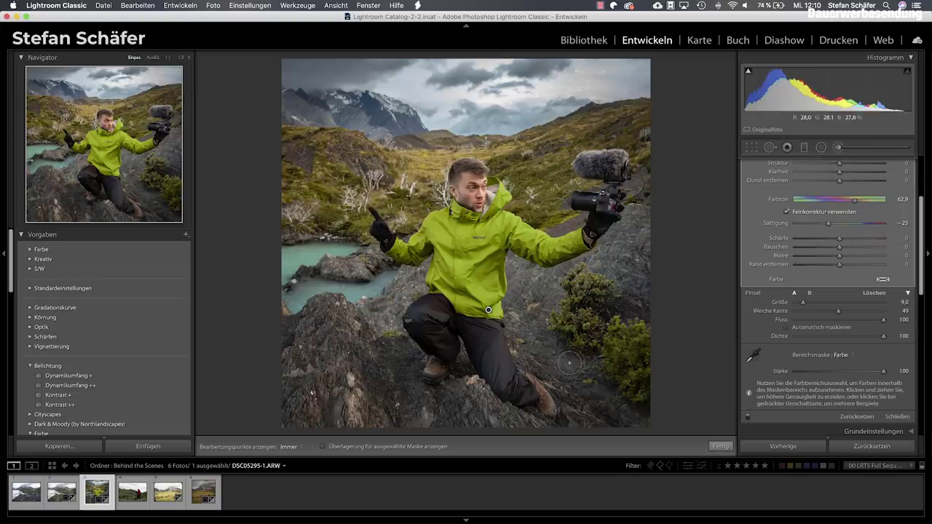
Close the Adjustment Brush with Done and scroll back up the Develop panels
{"action": "left_click", "coordinate": [712, 447]}
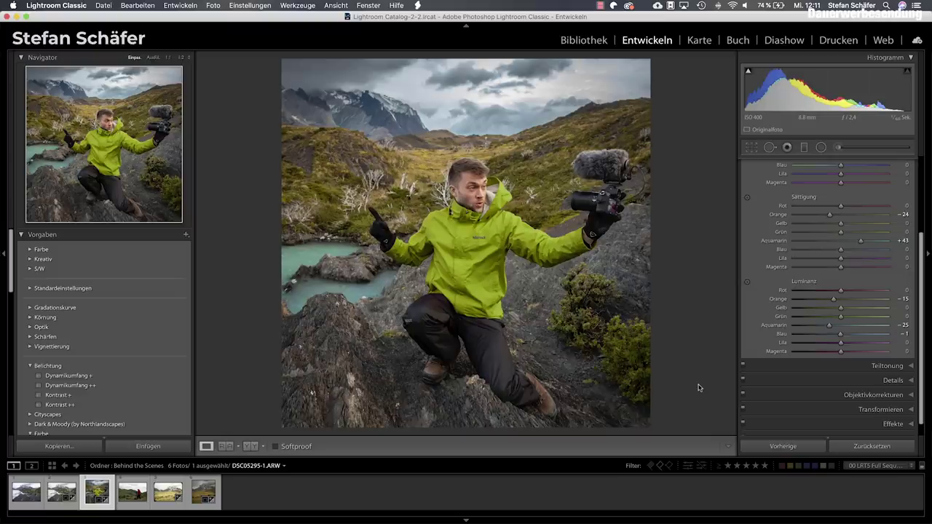
{"action": "scroll", "coordinate": [887, 294], "scroll_direction": "up", "scroll_amount": 1}
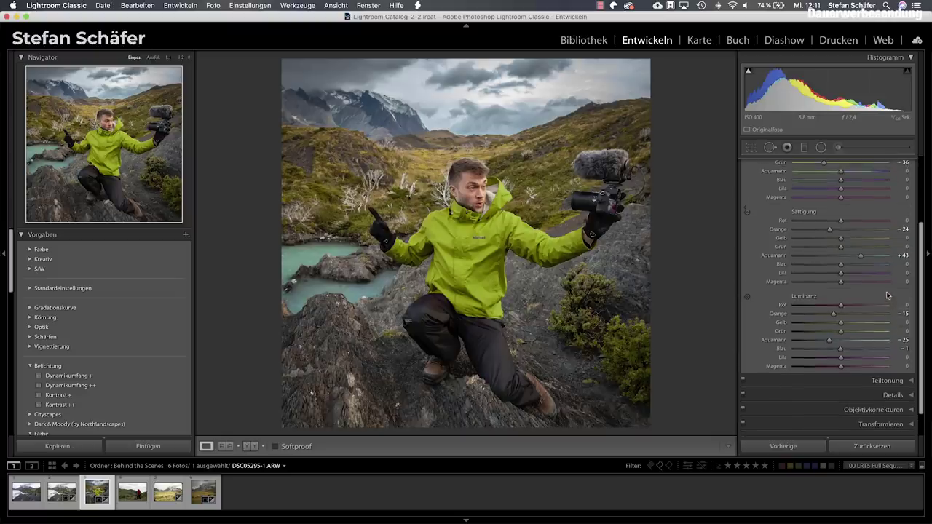
{"action": "scroll", "coordinate": [887, 295], "scroll_direction": "up", "scroll_amount": 3}
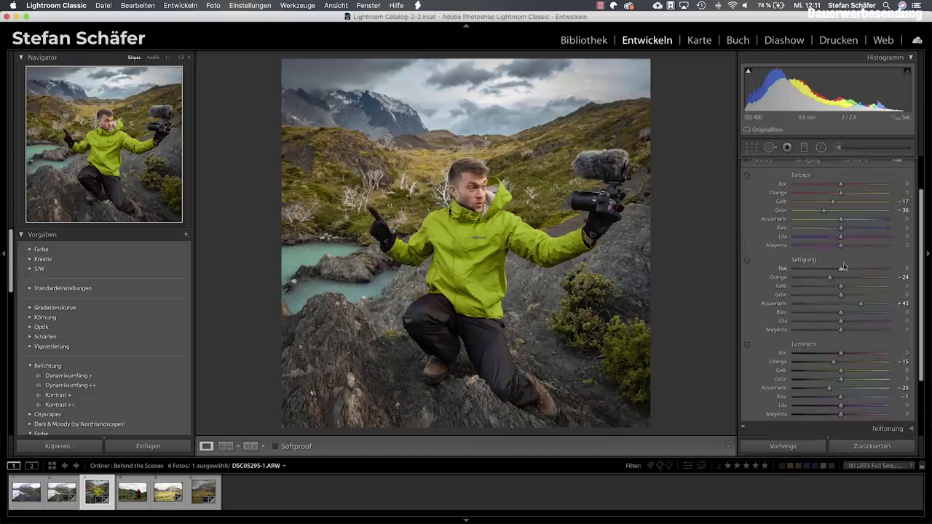
{"action": "scroll", "coordinate": [859, 222], "scroll_direction": "up", "scroll_amount": 3}
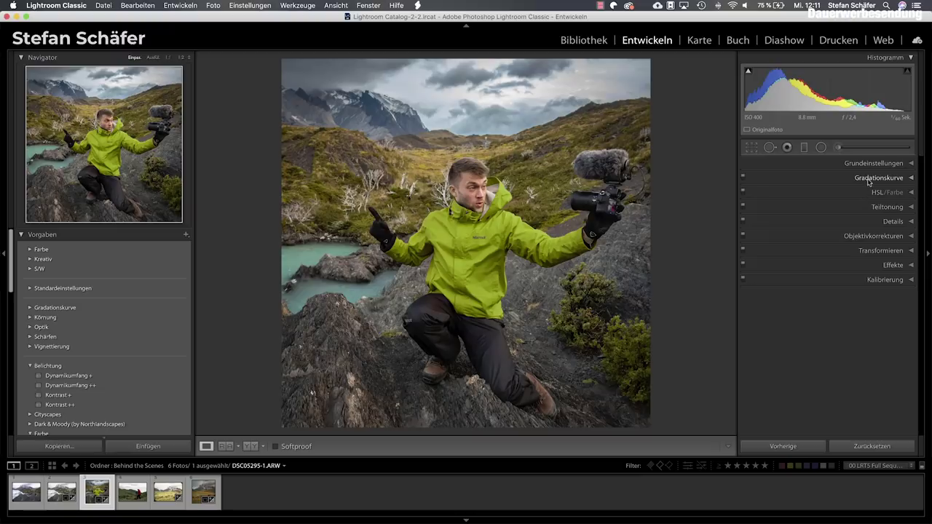
Build an RGB point-curve S-curve with a shadow point near 67/47 and highlight at 189/205
{"action": "left_click", "coordinate": [867, 179]}
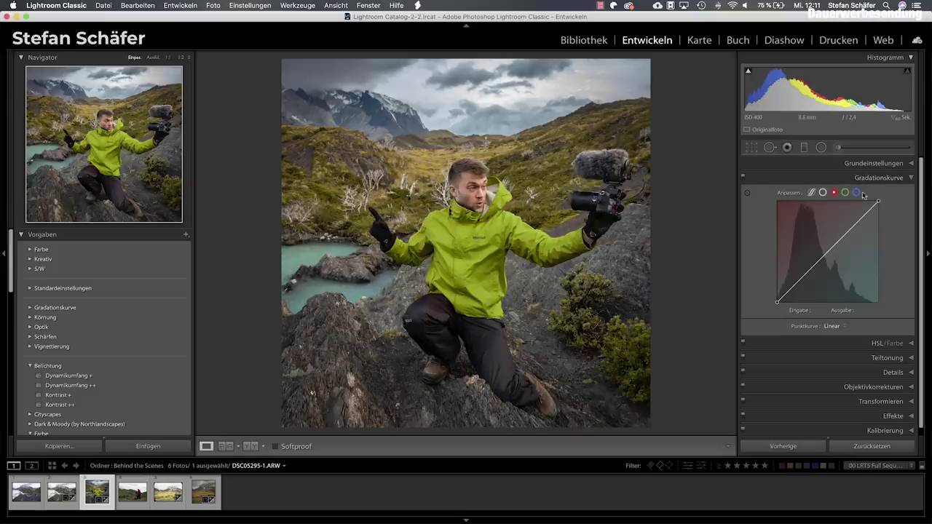
{"action": "left_click", "coordinate": [823, 193]}
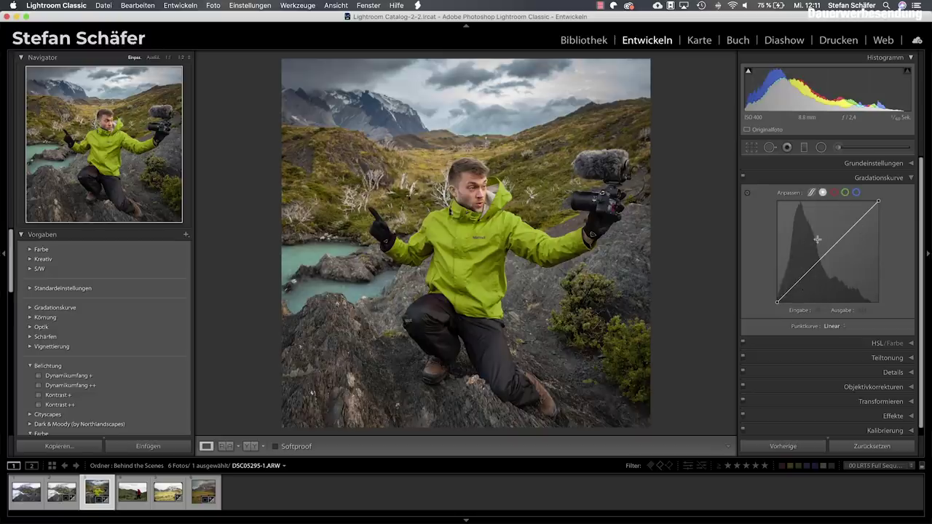
{"action": "left_click_drag", "start_coordinate": [855, 225], "coordinate": [853, 225]}
{"action": "left_click_drag", "start_coordinate": [800, 276], "coordinate": [804, 289]}
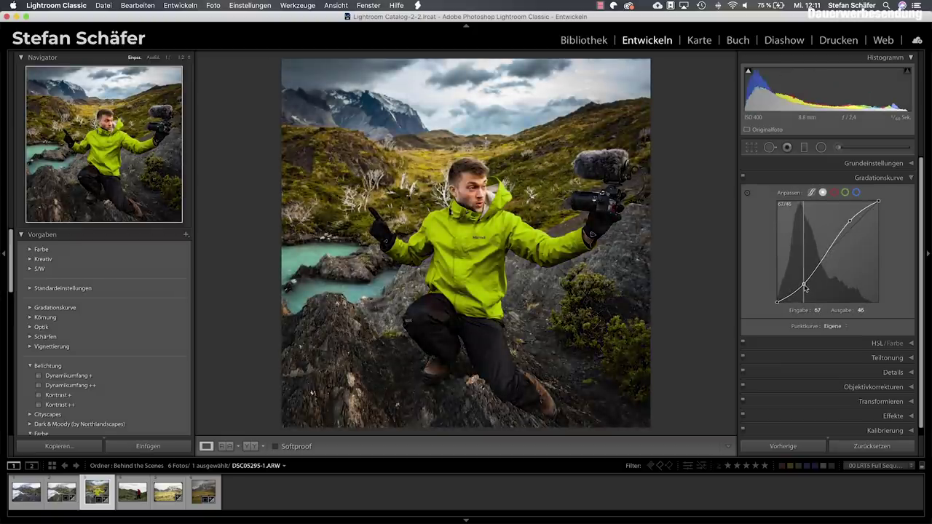
{"action": "left_click_drag", "start_coordinate": [805, 289], "coordinate": [804, 285]}
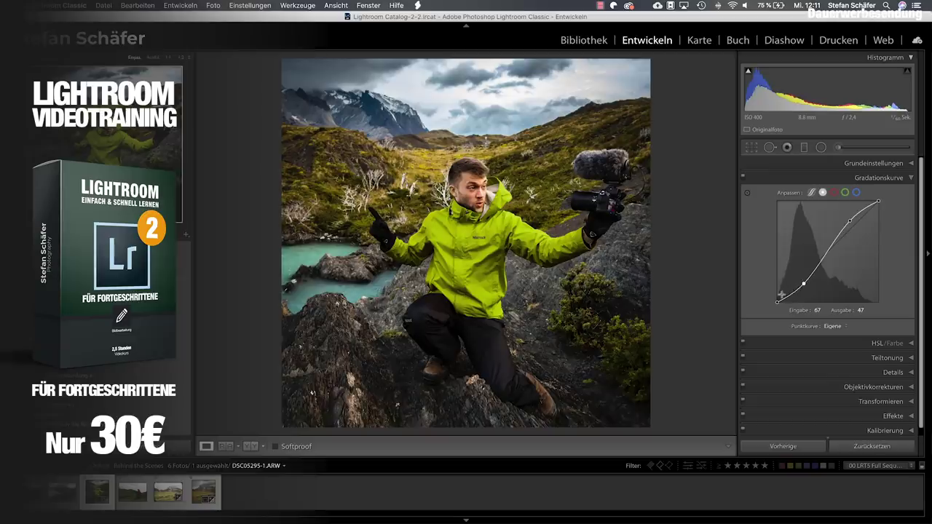
{"action": "left_click_drag", "start_coordinate": [807, 282], "coordinate": [806, 283]}
{"action": "left_click_drag", "start_coordinate": [849, 218], "coordinate": [853, 220]}
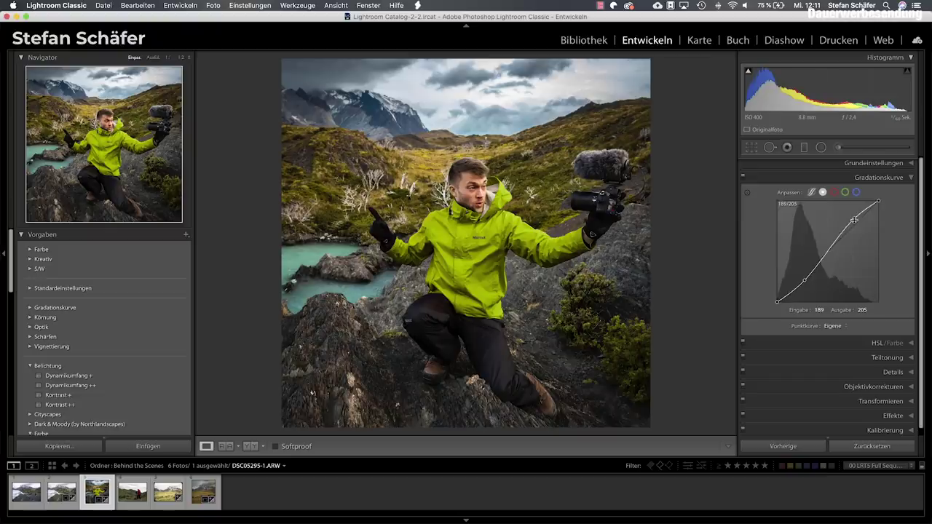
Copy the RGB S-curve and paste it into the red channel curve
{"action": "right_click", "coordinate": [837, 222]}
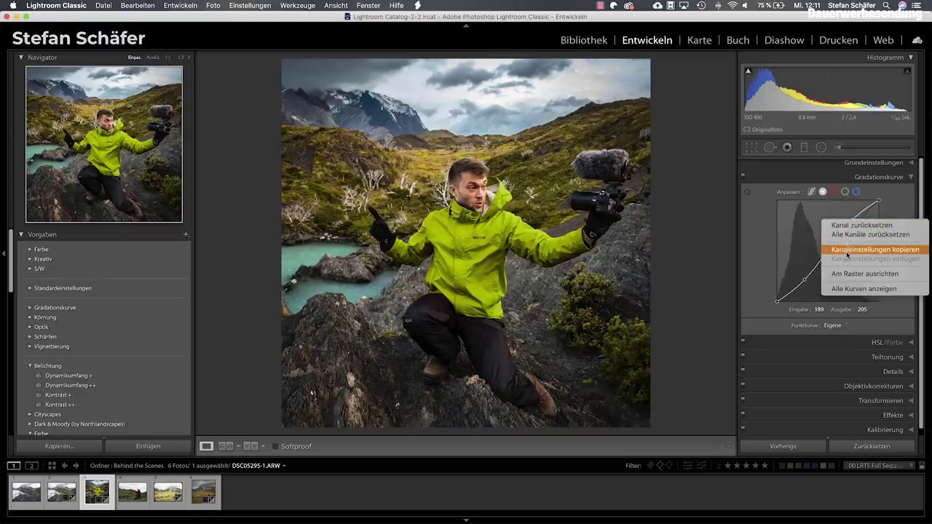
{"action": "left_click", "coordinate": [847, 250]}
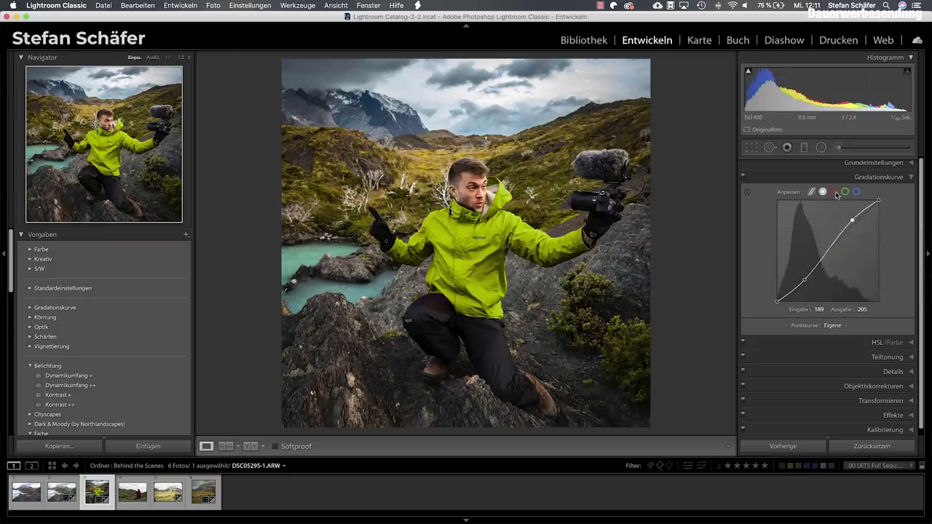
{"action": "left_click", "coordinate": [833, 192]}
{"action": "right_click", "coordinate": [829, 229]}
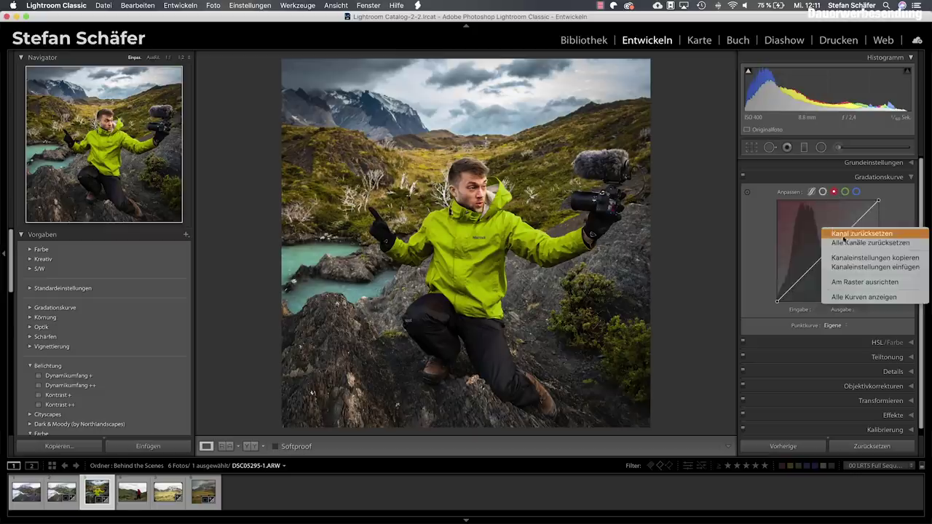
{"action": "left_click", "coordinate": [846, 268]}
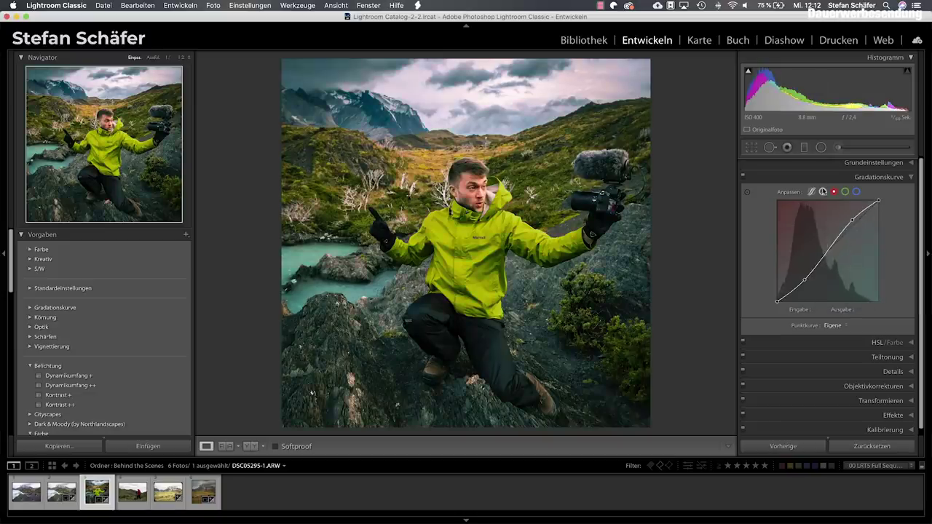
Reset the combined RGB tone curve back to a straight Linear line
{"action": "left_click", "coordinate": [823, 192]}
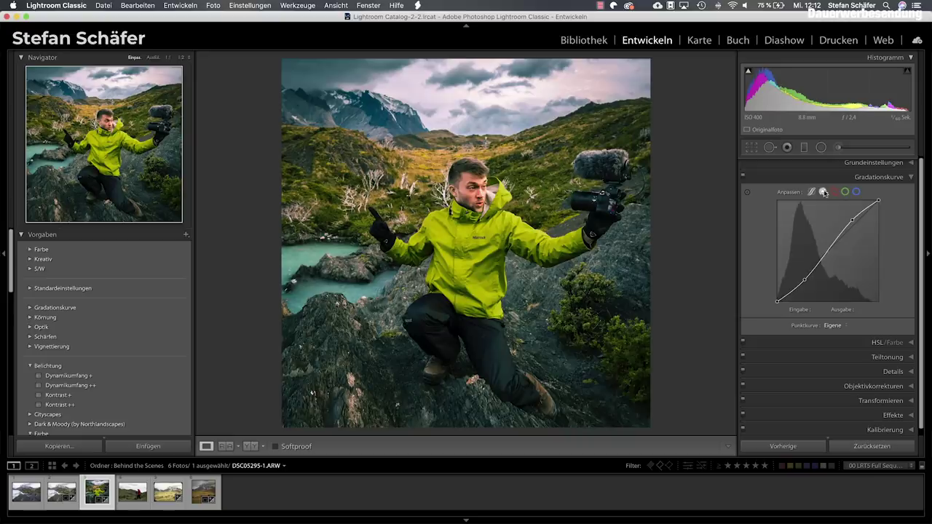
{"action": "right_click", "coordinate": [843, 253]}
{"action": "left_click", "coordinate": [845, 253]}
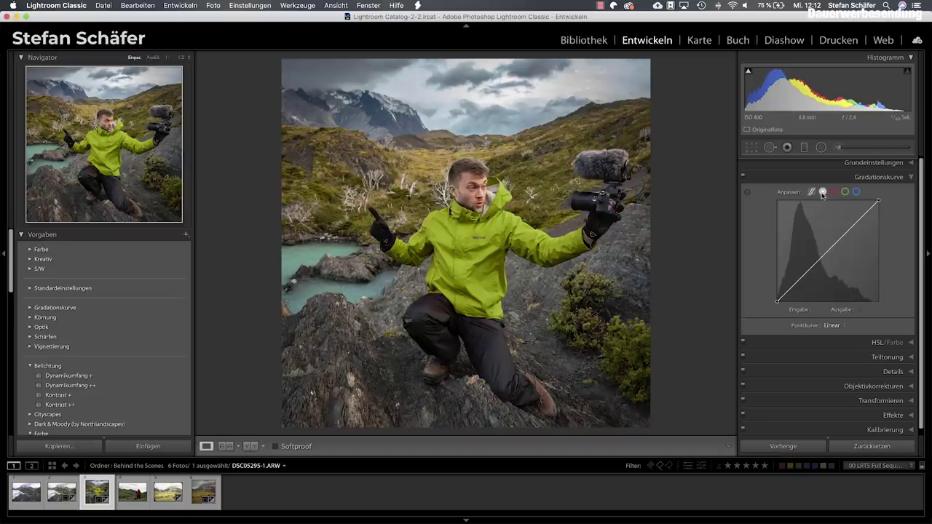
Brighten the Highlights (Lichter) region slider in the parametric curve, then select the red channel curve
{"action": "left_click", "coordinate": [811, 192]}
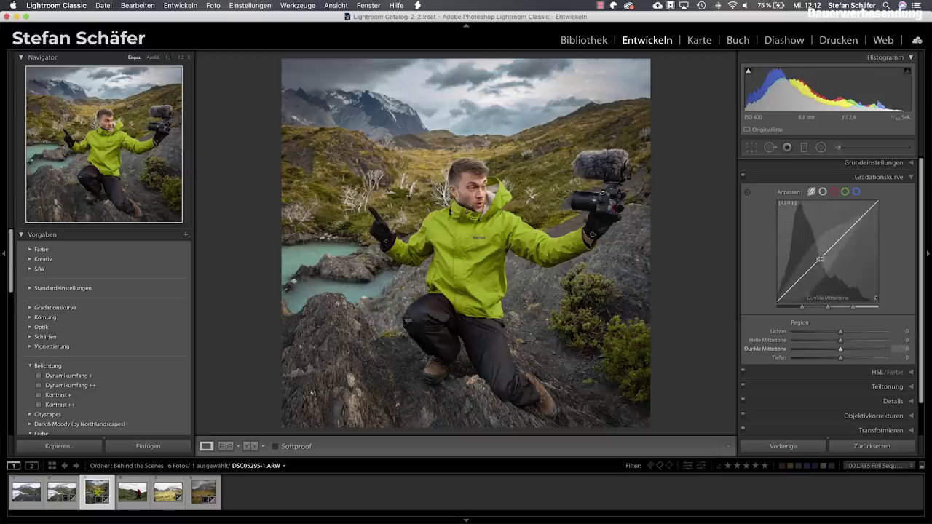
{"action": "mouse_move", "coordinate": [842, 333]}
{"action": "left_mouse_down"}
{"action": "mouse_move", "coordinate": [856, 332]}
{"action": "mouse_move", "coordinate": [836, 344]}
{"action": "left_mouse_up"}
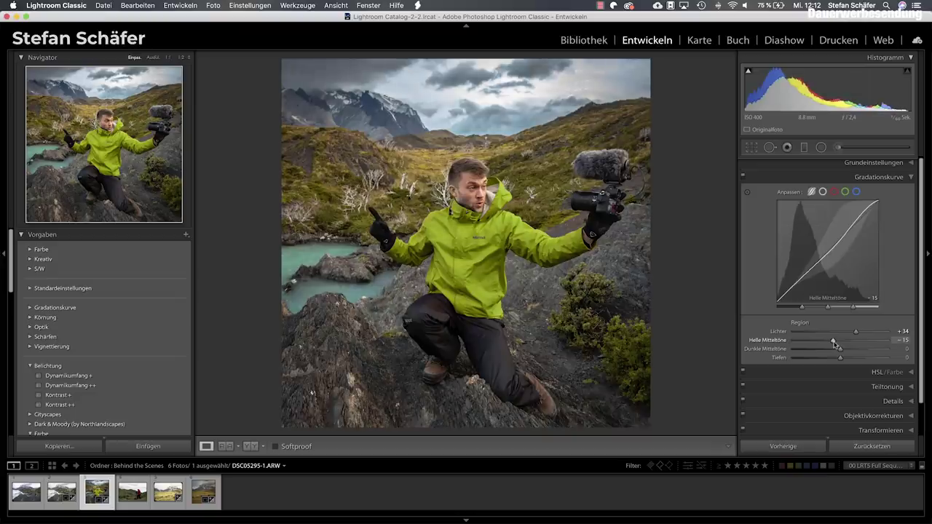
{"action": "left_click", "coordinate": [833, 192]}
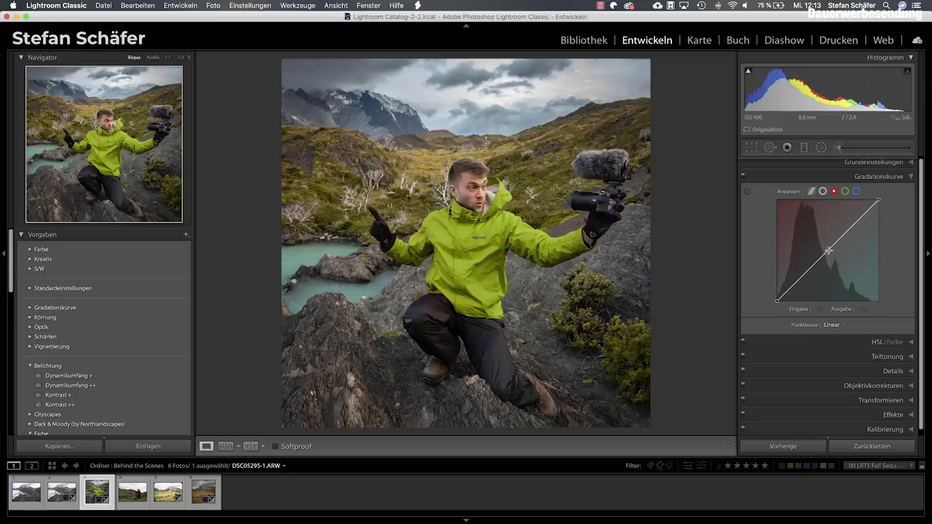
Drag a red-curve midpoint toward magenta, then cyan, settling near-neutral at about 133/135
{"action": "left_click_drag", "start_coordinate": [828, 252], "coordinate": [825, 242]}
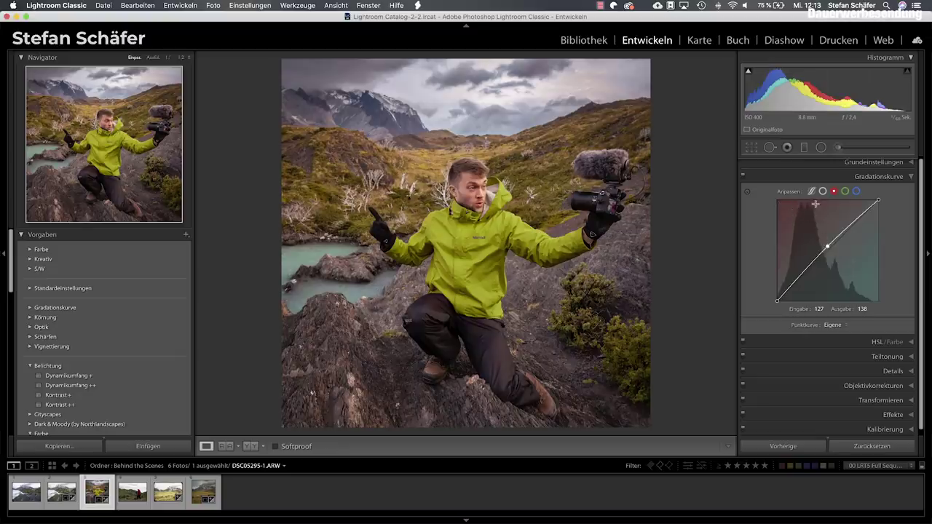
{"action": "mouse_move", "coordinate": [828, 246]}
{"action": "left_mouse_down"}
{"action": "mouse_move", "coordinate": [838, 262]}
{"action": "mouse_move", "coordinate": [832, 250]}
{"action": "left_mouse_up"}
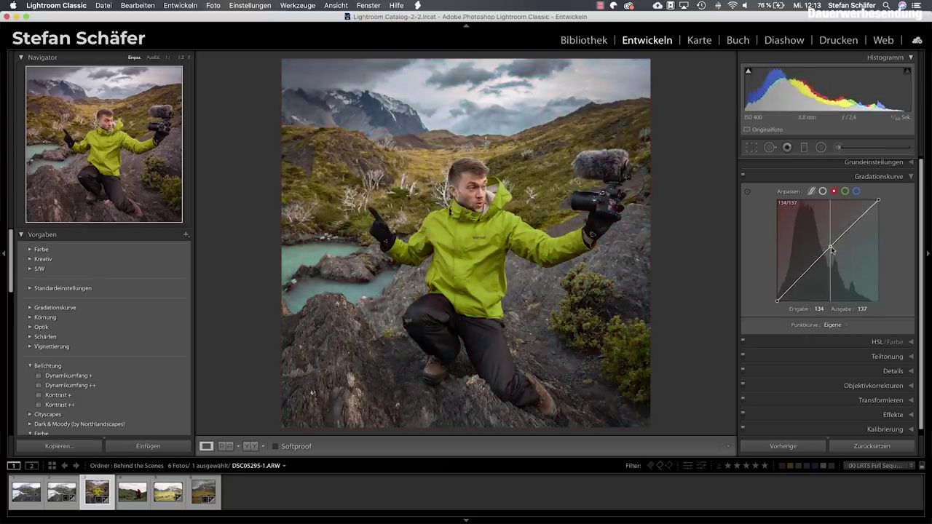
{"action": "left_click_drag", "start_coordinate": [832, 250], "coordinate": [832, 249]}
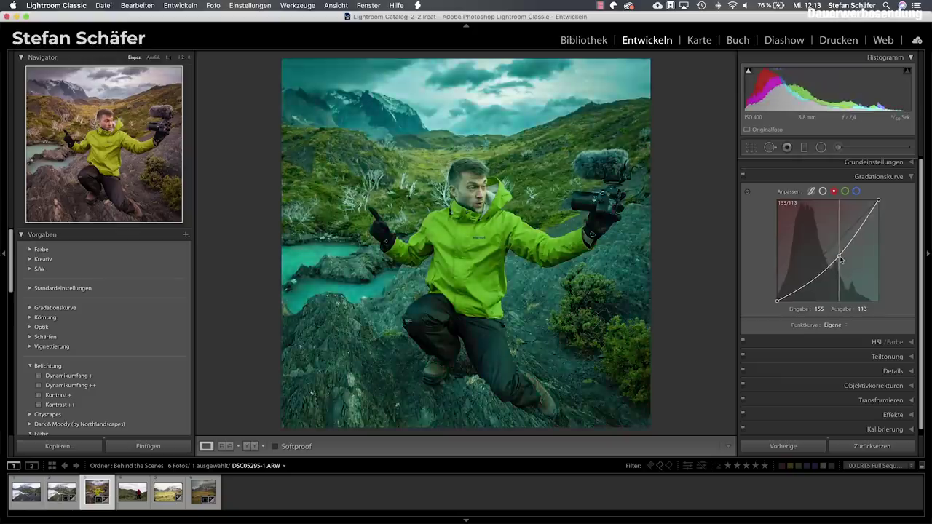
Lower the blue channel curve's midtones to 127/124 for a slight yellow warmth
{"action": "left_click", "coordinate": [845, 192]}
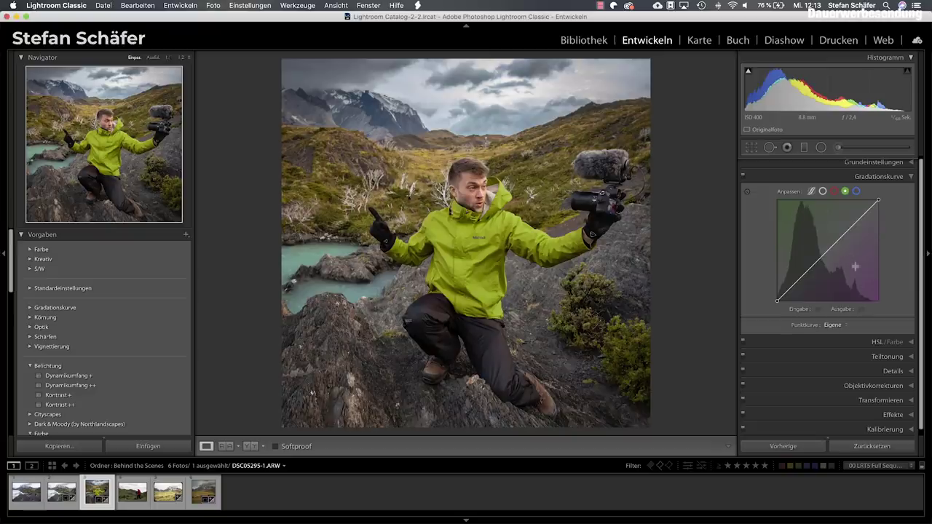
{"action": "left_click", "coordinate": [857, 191]}
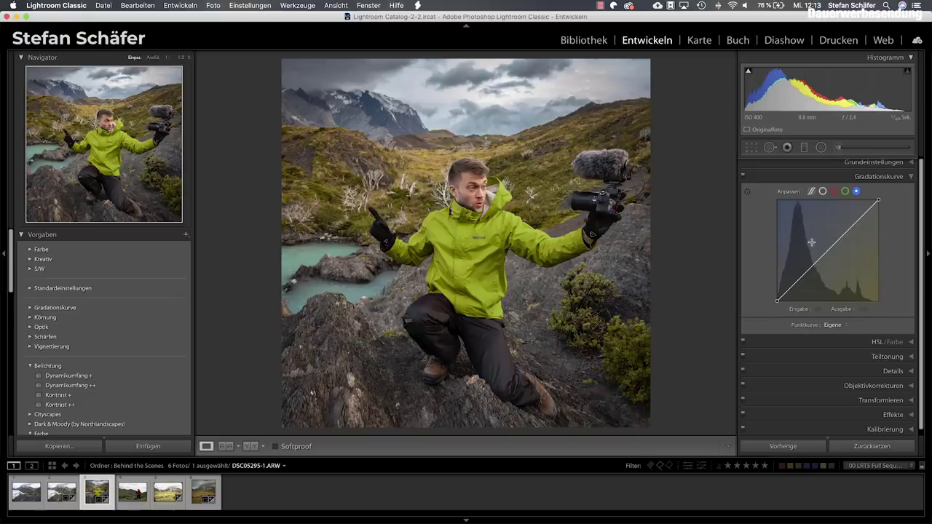
{"action": "mouse_move", "coordinate": [827, 254]}
{"action": "left_mouse_down"}
{"action": "mouse_move", "coordinate": [836, 263]}
{"action": "mouse_move", "coordinate": [828, 252]}
{"action": "left_mouse_up"}
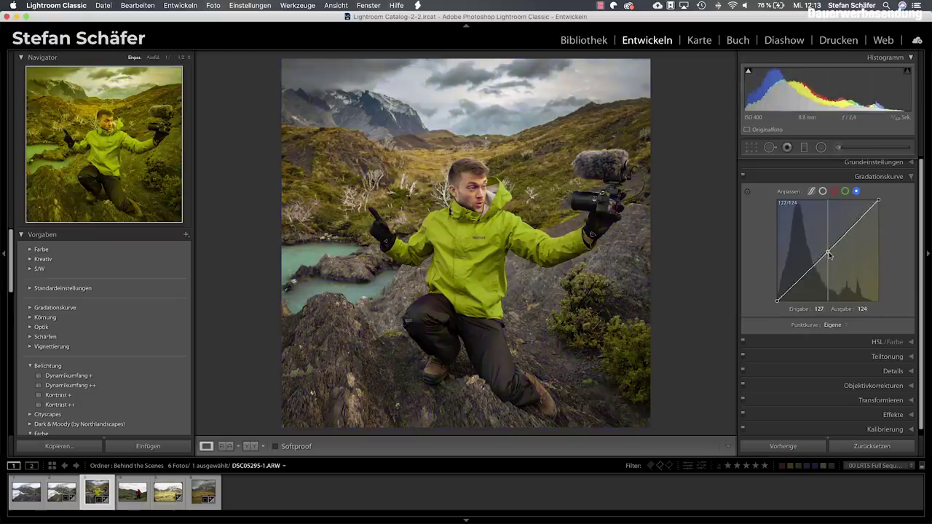